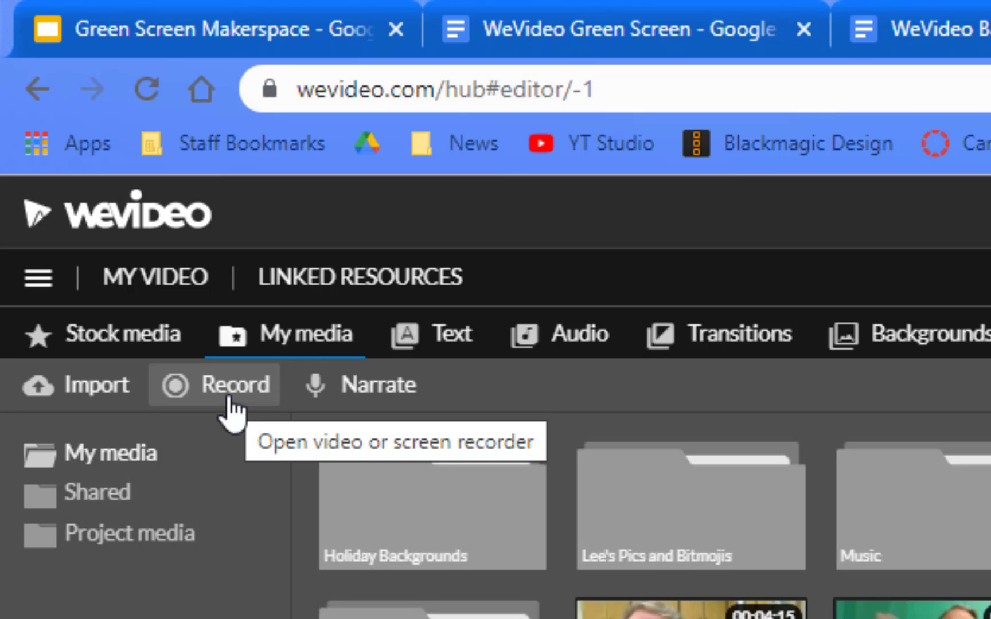
Record a webcam clip about 7 seconds long and save it to the media library.
click(229, 401)
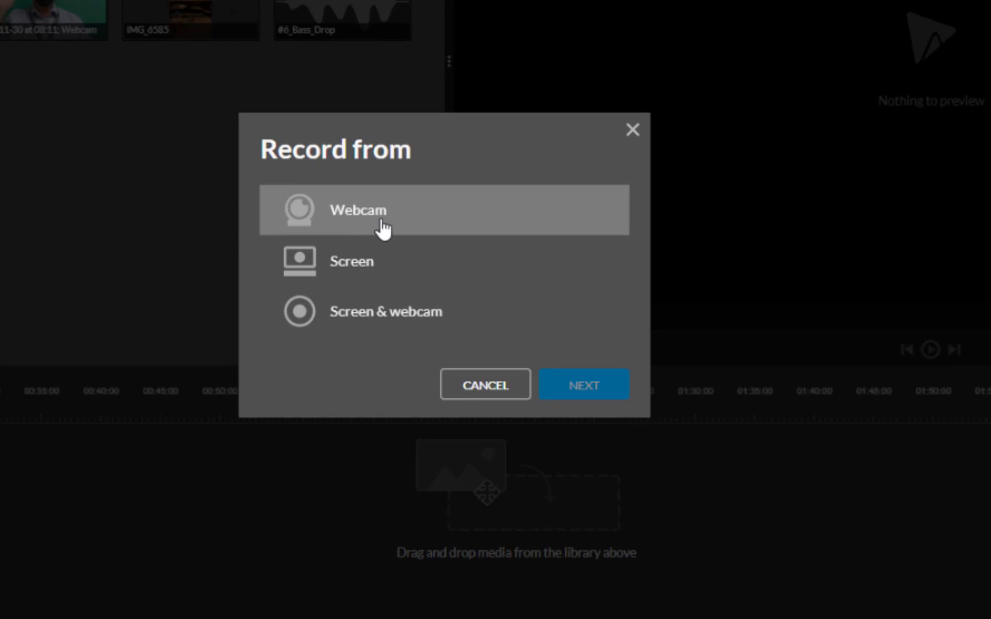
click(602, 396)
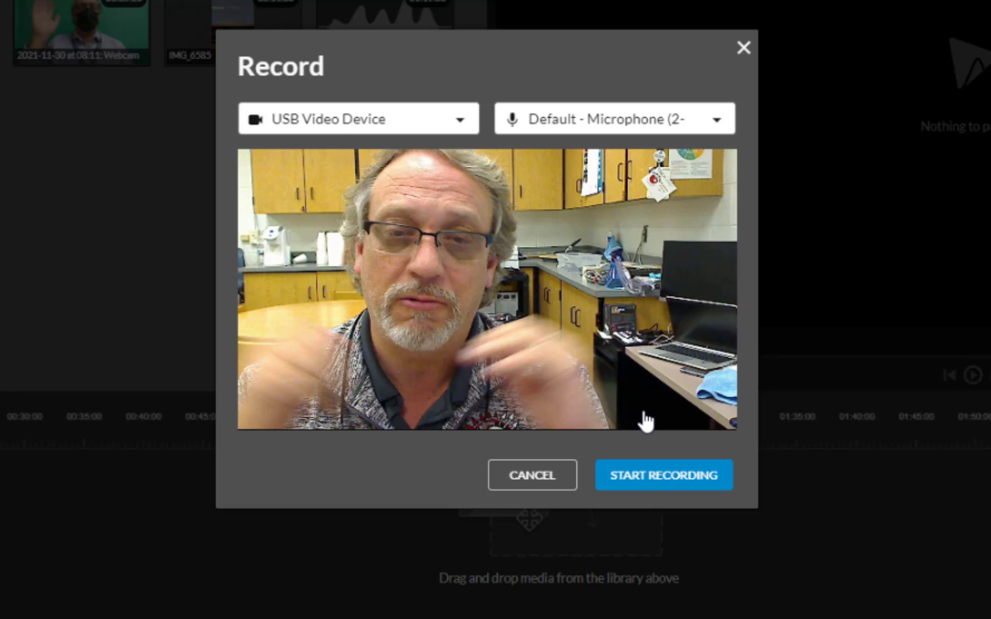
click(666, 477)
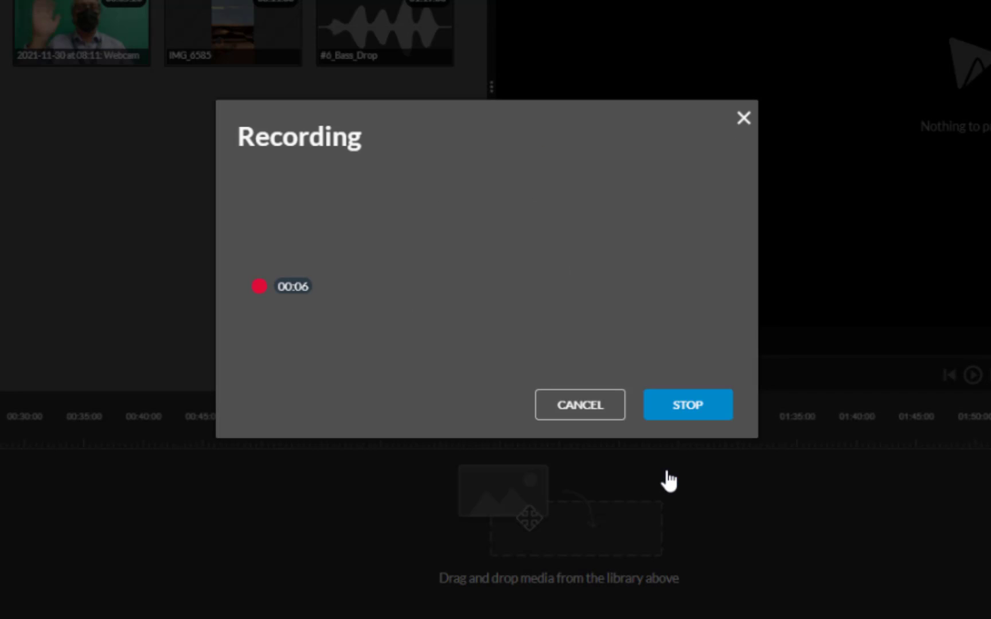
click(707, 409)
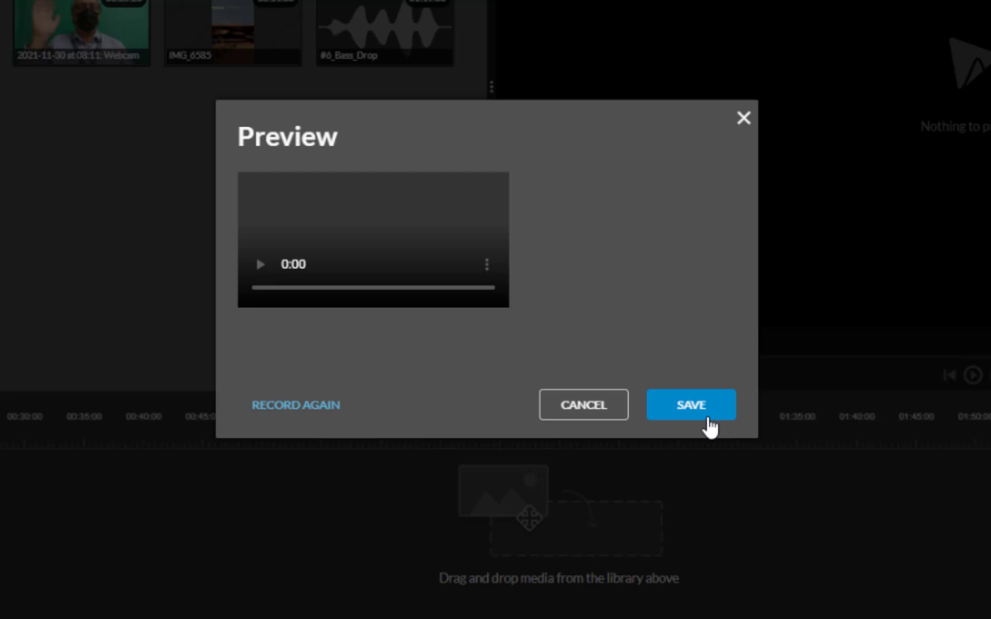
click(708, 411)
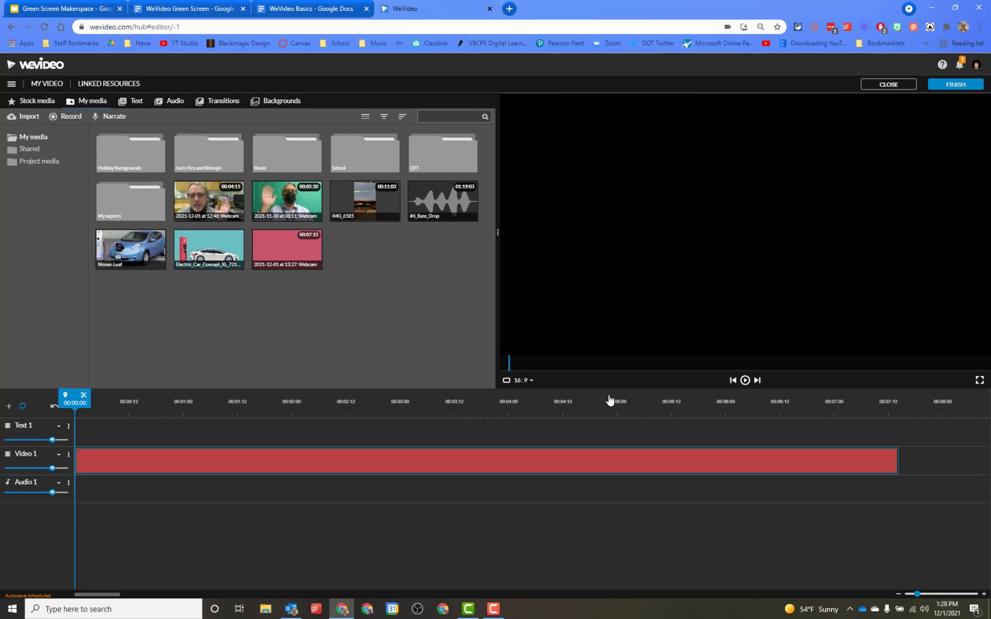
Place the 2021-11-30 webcam clip on the Text 1 track and remove its green backdrop with Color Keying.
drag(327, 462, 198, 443)
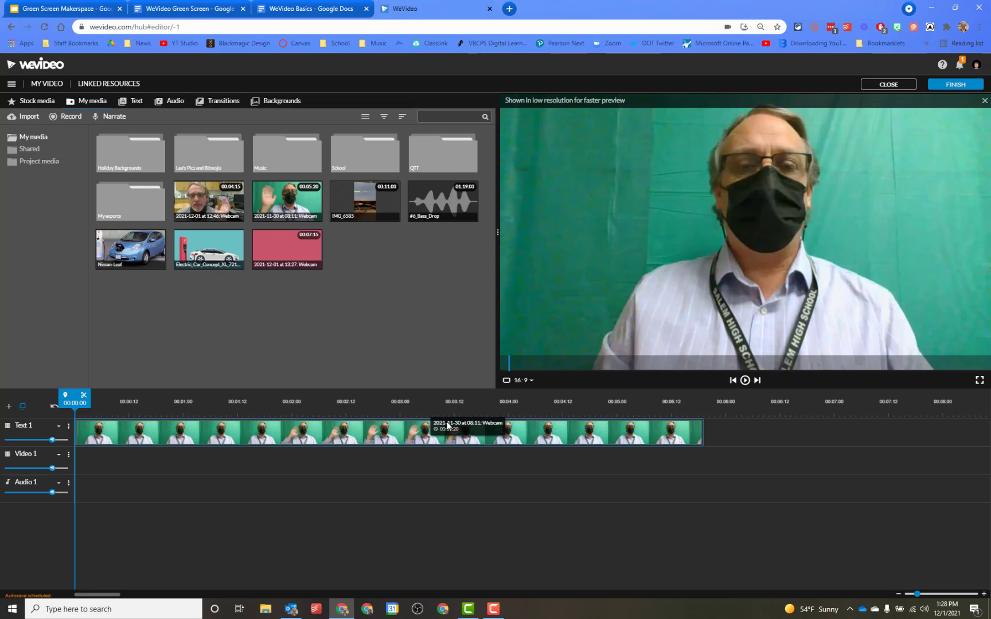
double_click(298, 433)
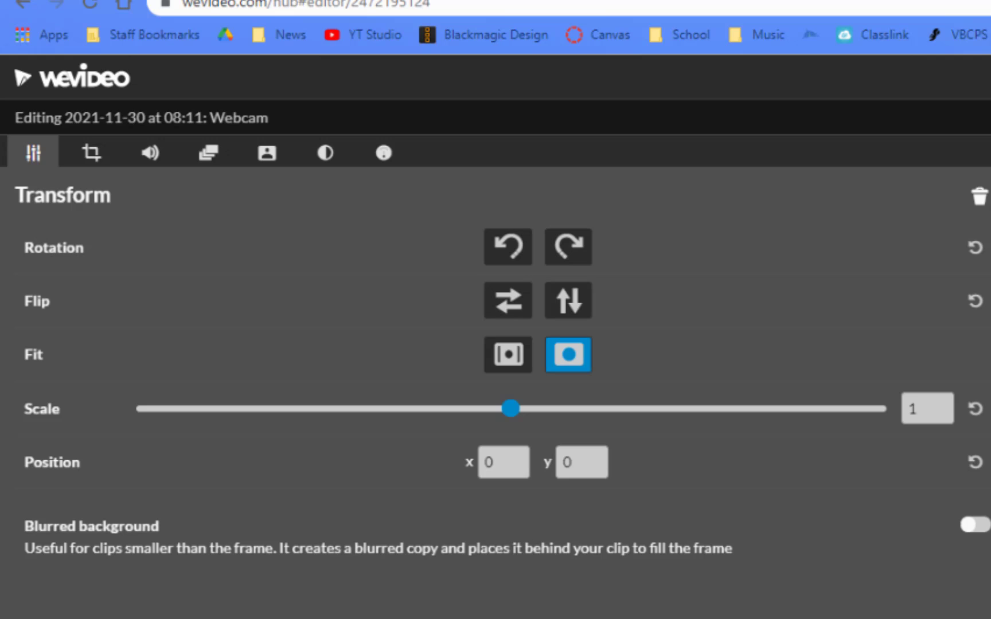
click(151, 154)
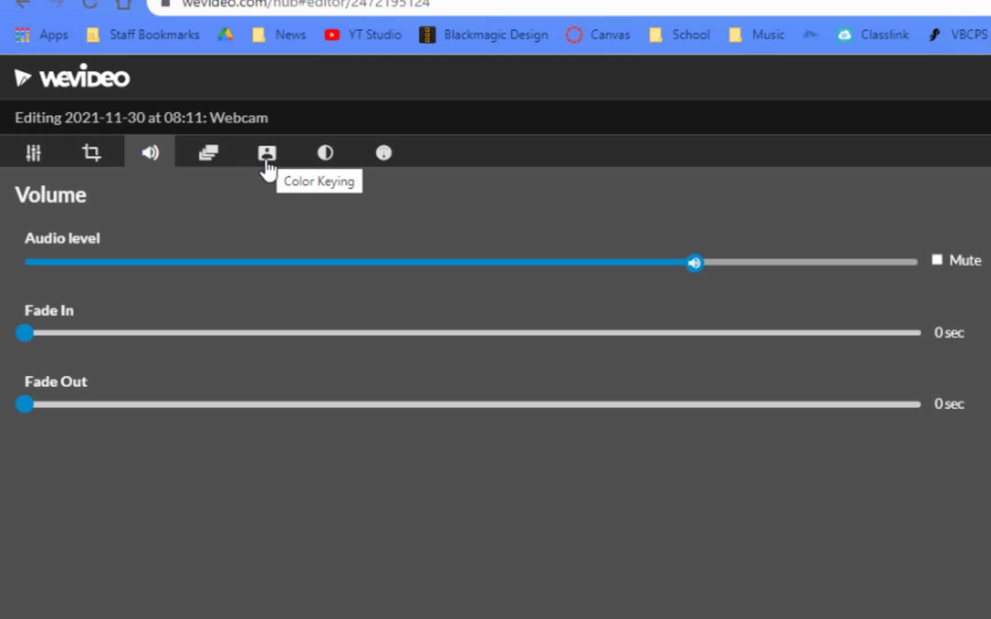
click(267, 166)
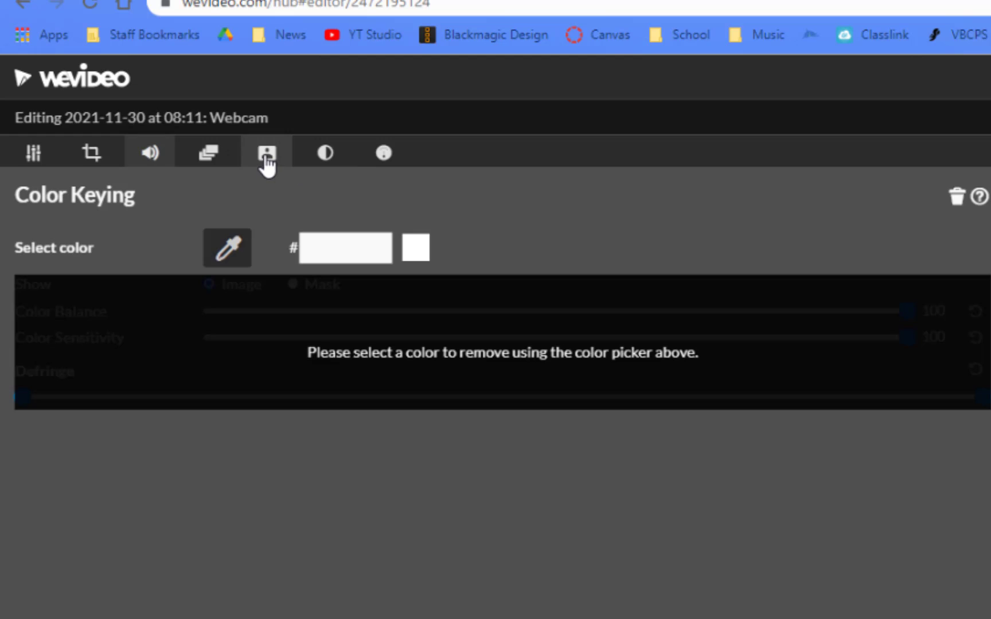
click(233, 255)
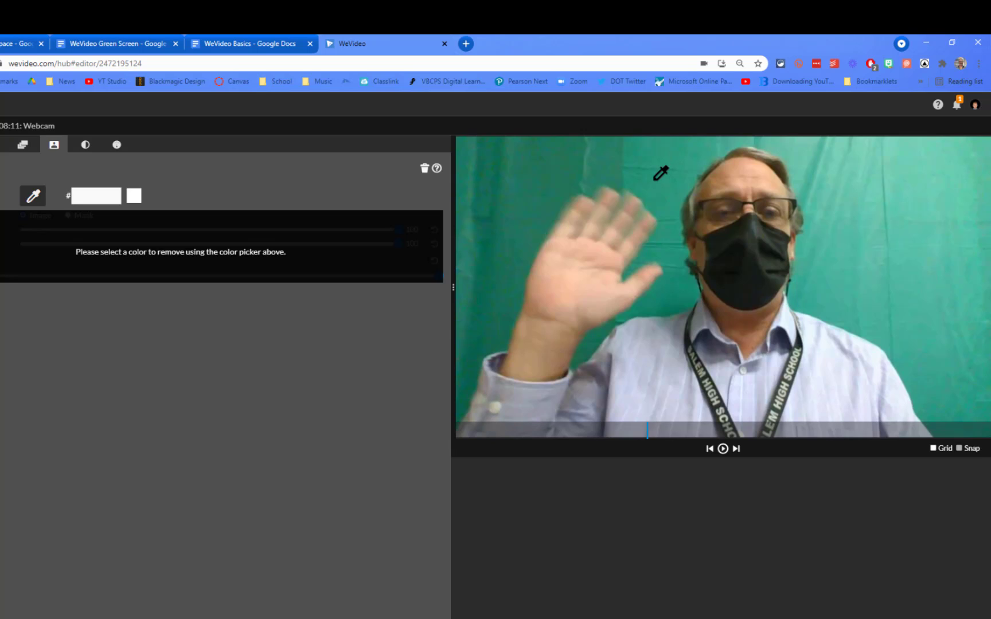
click(655, 179)
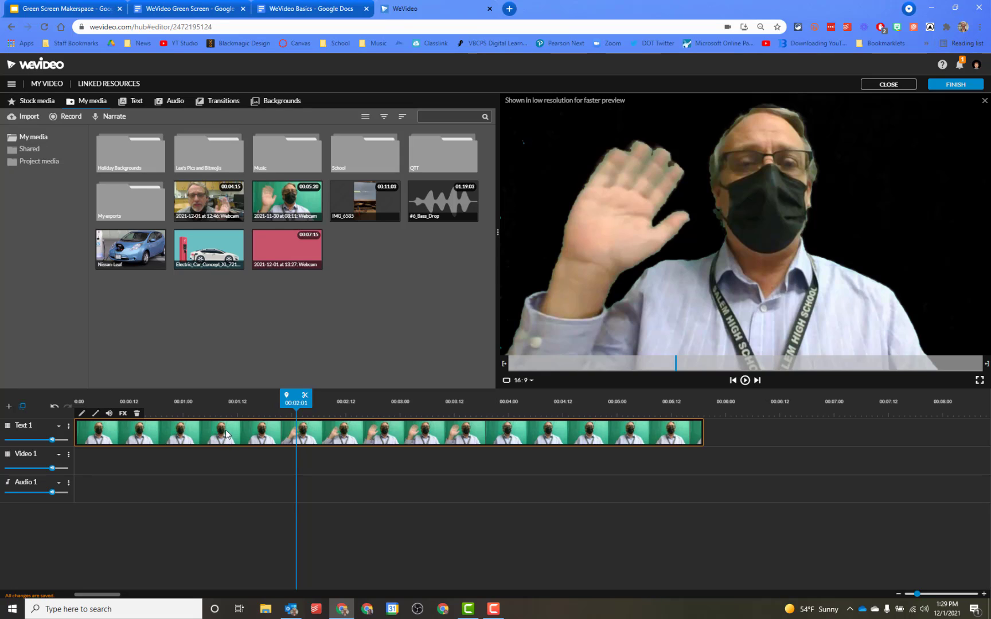
Add the Background - 98375 clip from the project media to the start of the Video 1 track.
click(39, 163)
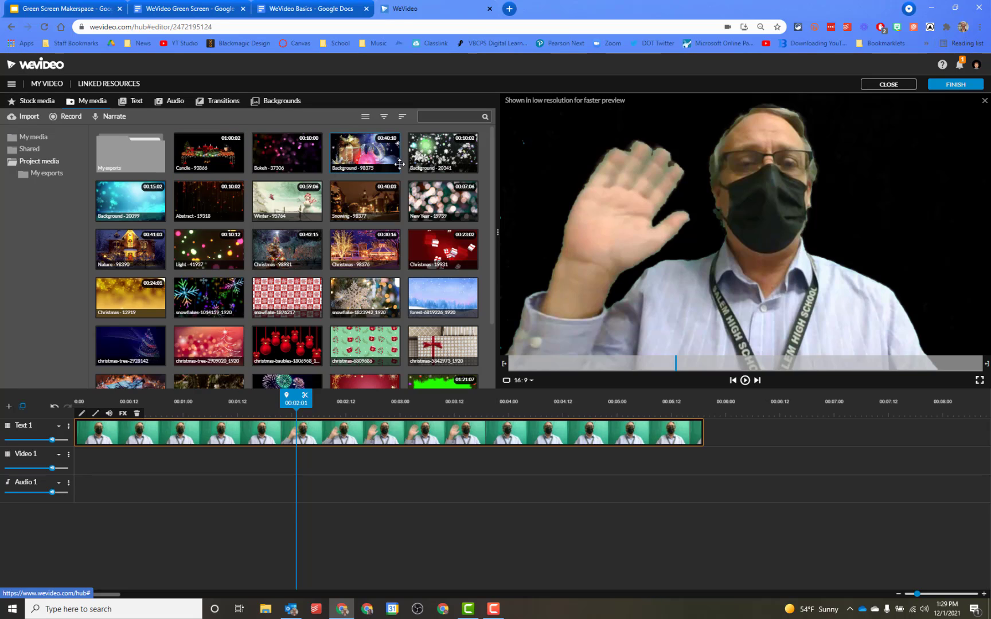
click(372, 154)
drag(372, 155, 85, 454)
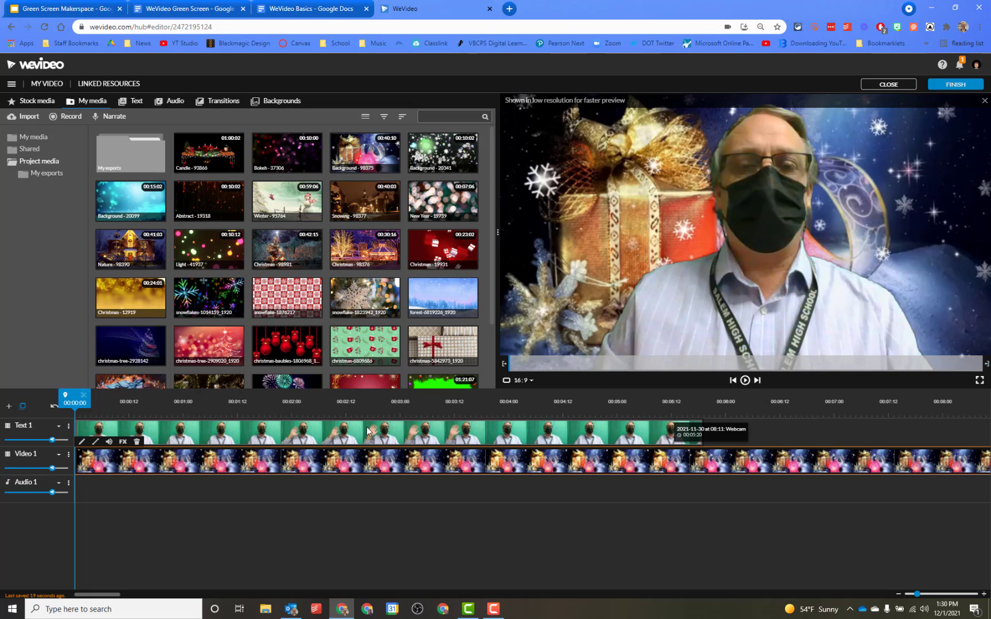
Create a video track named Video 2 and place the green screen Christmas frame clip at its start.
scroll(357, 281, down, 2)
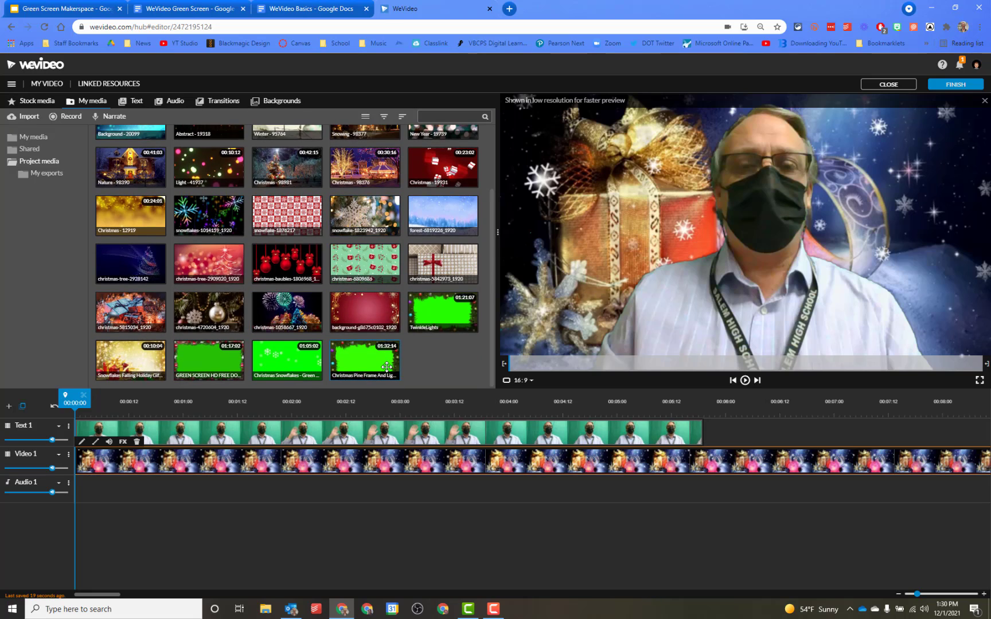
click(10, 408)
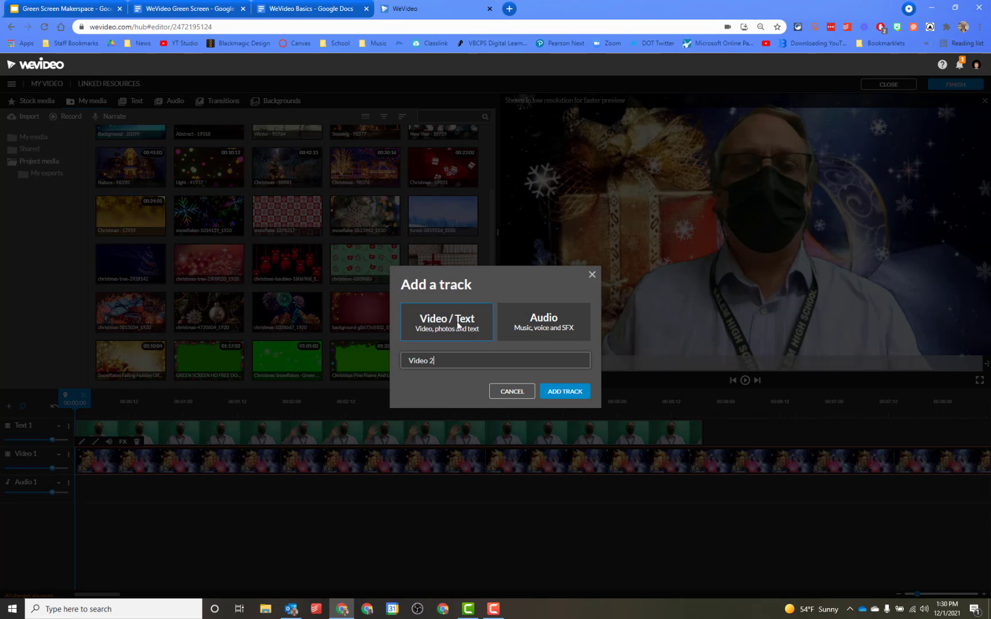
click(559, 391)
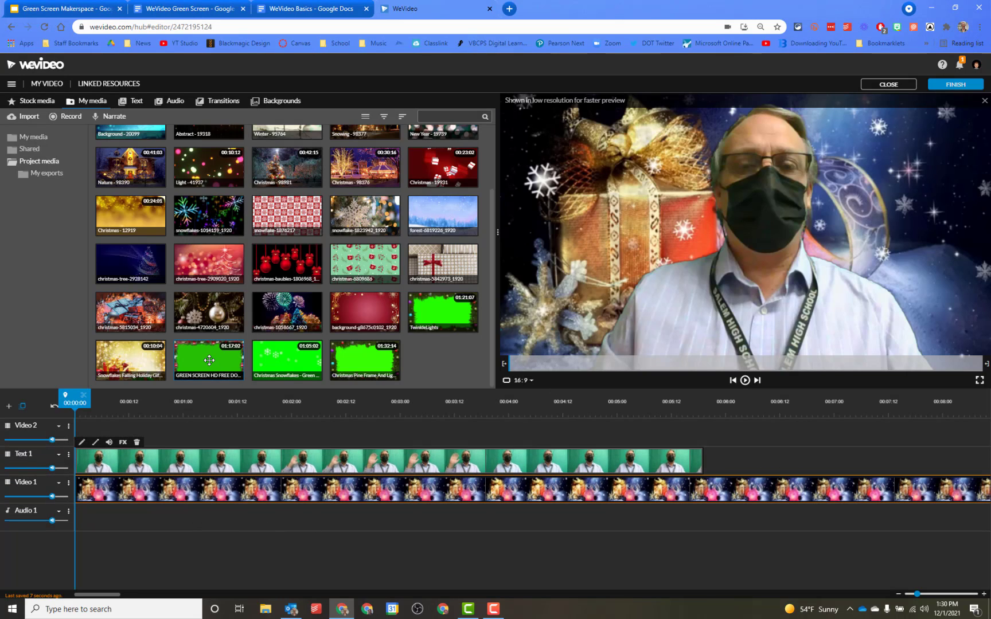
drag(212, 360, 105, 432)
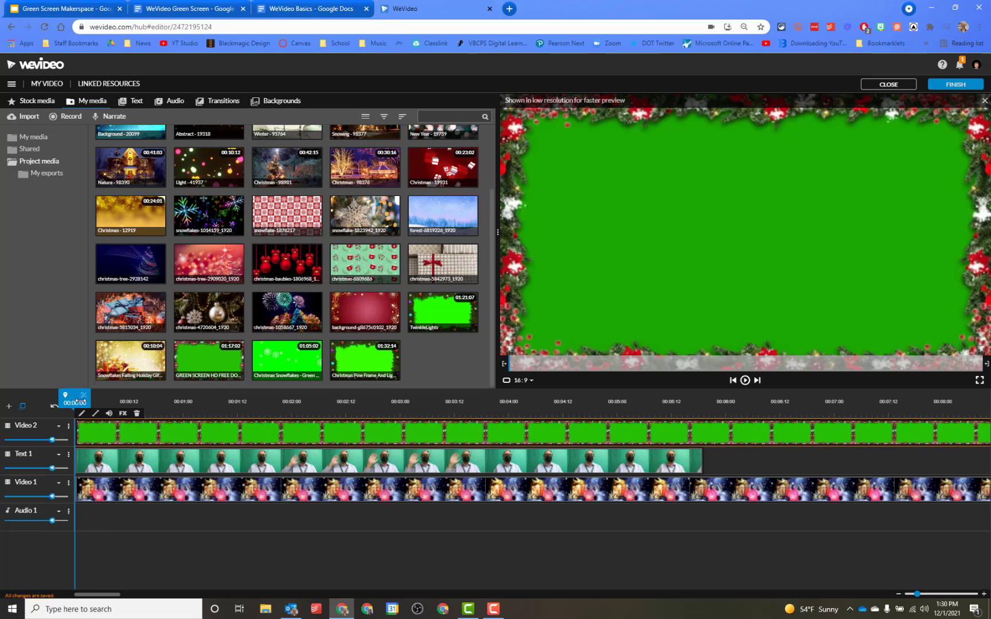
Key out the frame clip's green centre (1ba801), save the change, and preview the layered result at a later point.
double_click(285, 439)
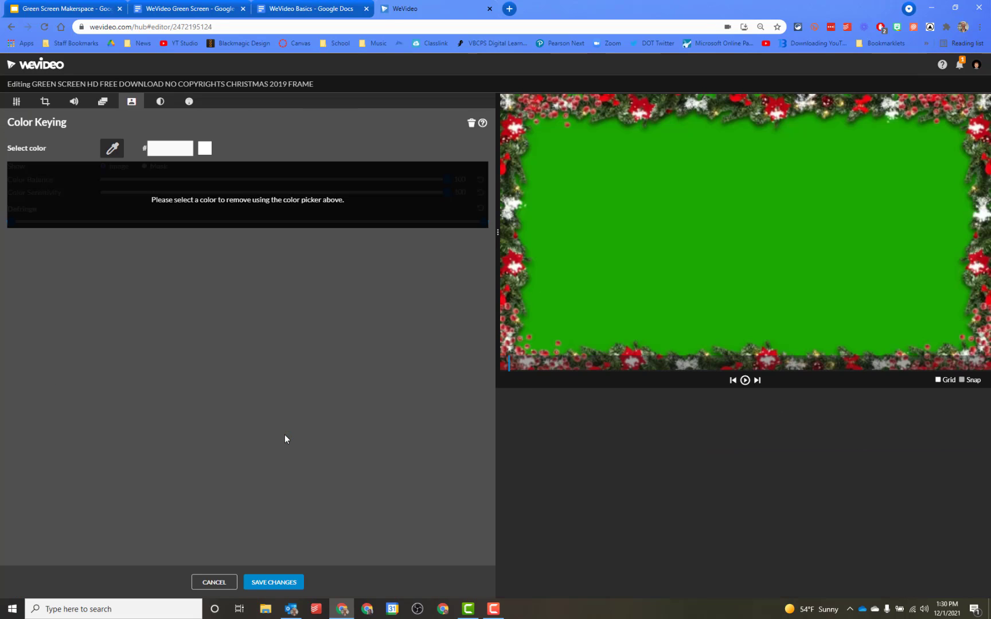
click(113, 150)
click(675, 227)
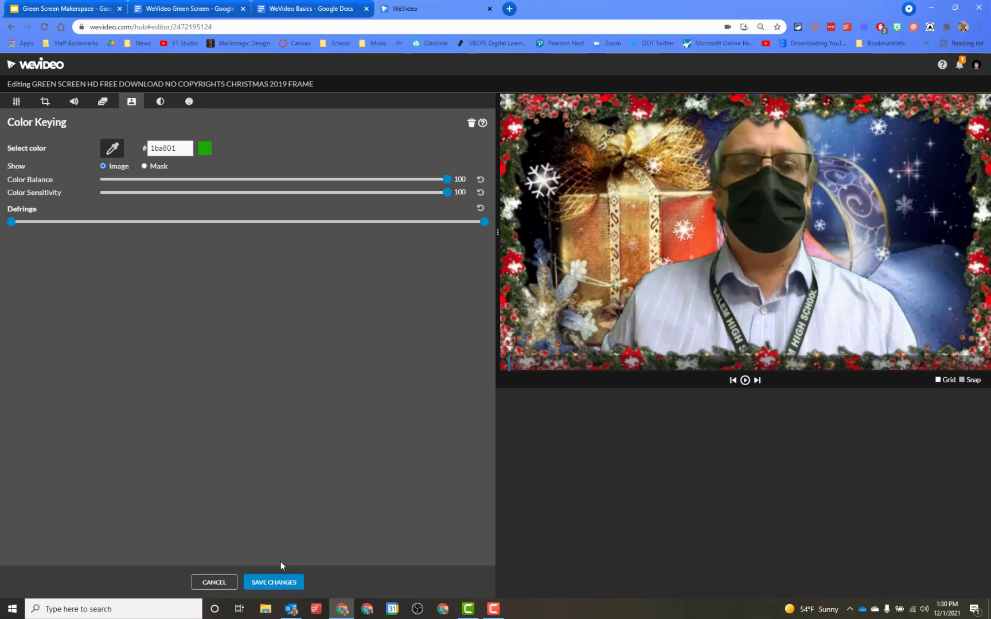
click(274, 583)
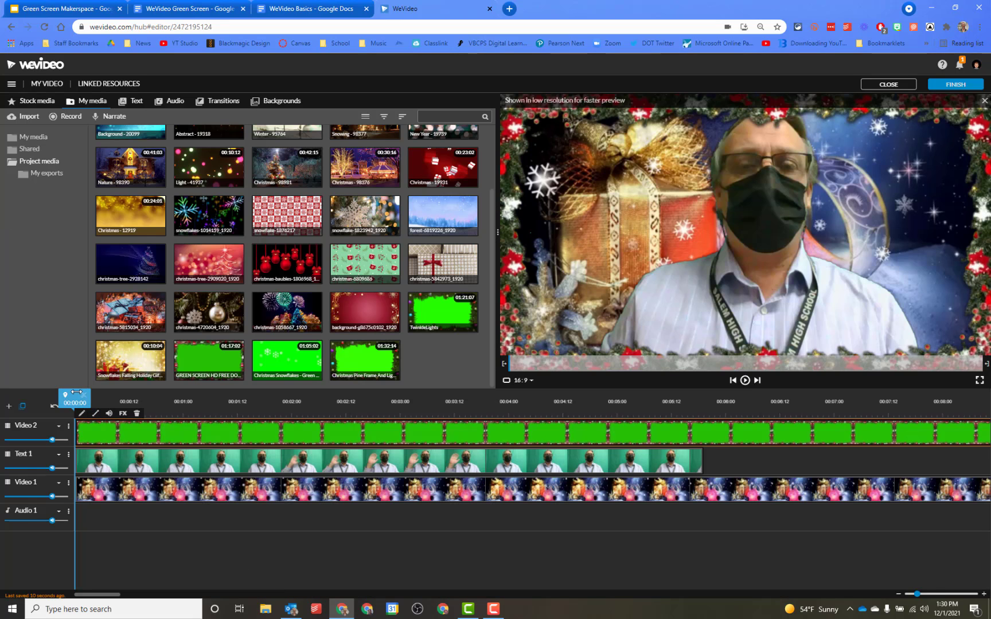
drag(76, 392, 251, 412)
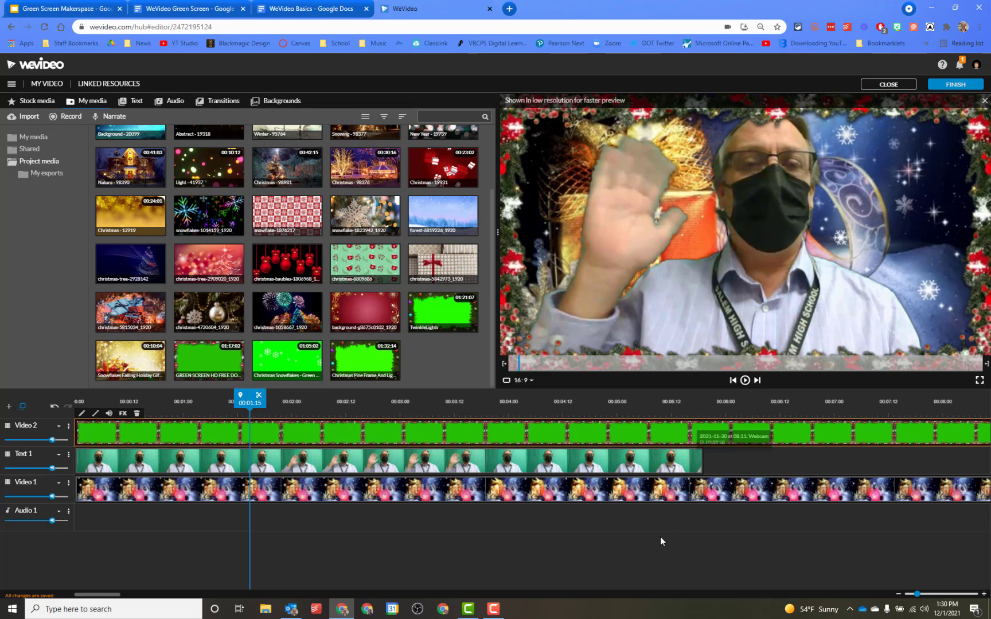
Trim the Video 1 background and the Video 2 frame clip so both end with the webcam clip.
drag(109, 598, 311, 596)
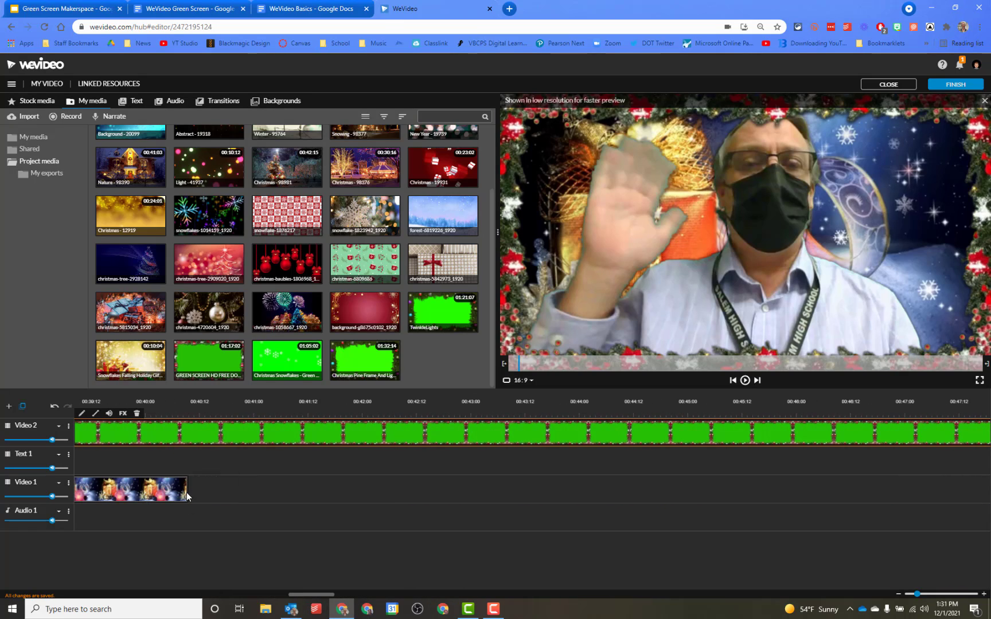
drag(185, 495, 162, 494)
click(899, 595)
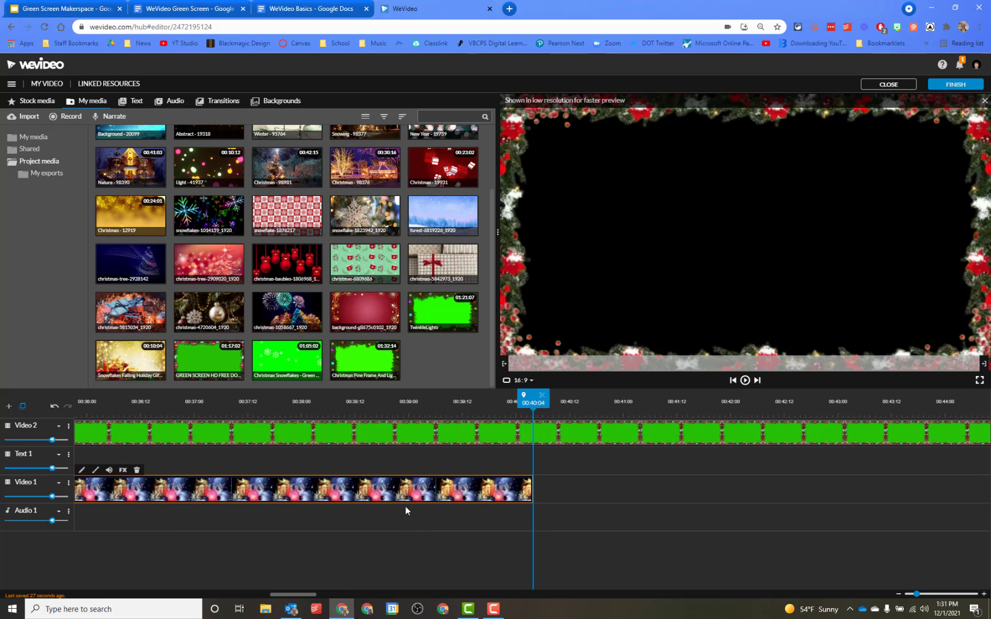
drag(915, 594, 893, 597)
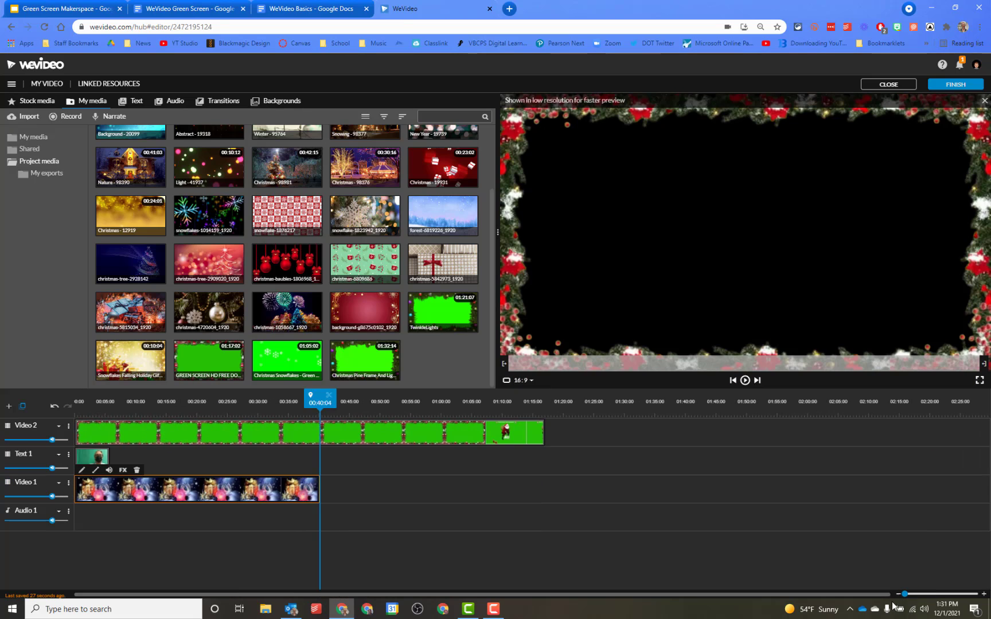
drag(317, 492, 109, 492)
drag(543, 431, 109, 429)
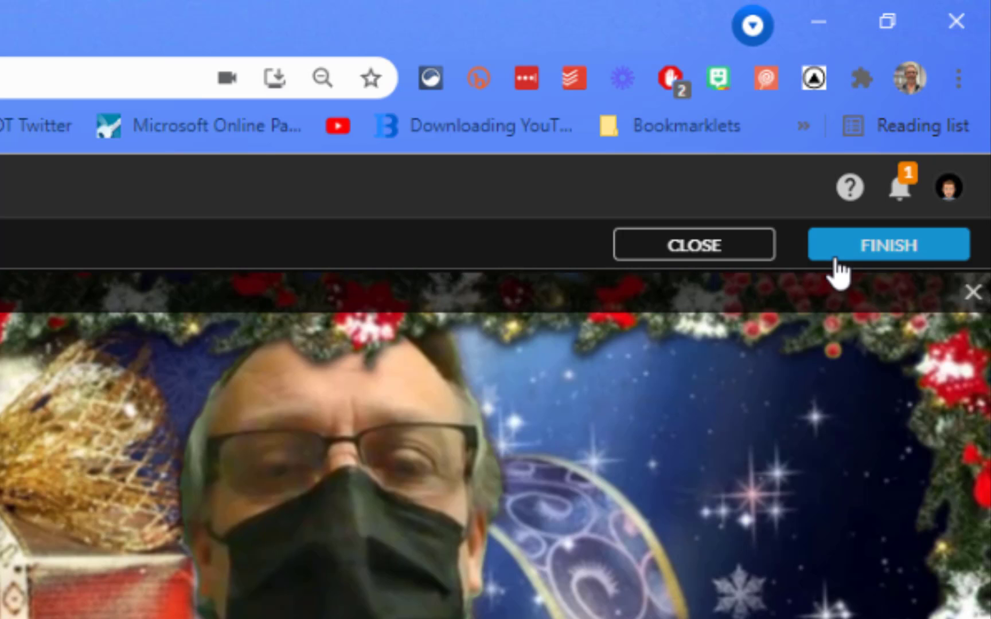
Export the video to WeVideo in HD 1280x720, titled with the creator's name followed by "Holiday Card".
click(872, 253)
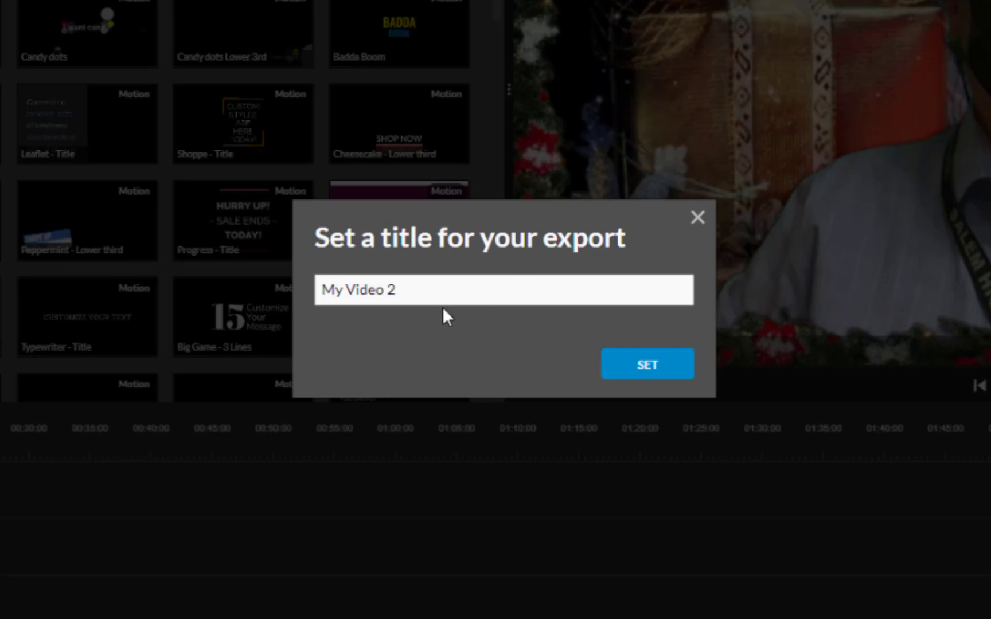
drag(418, 290, 155, 299)
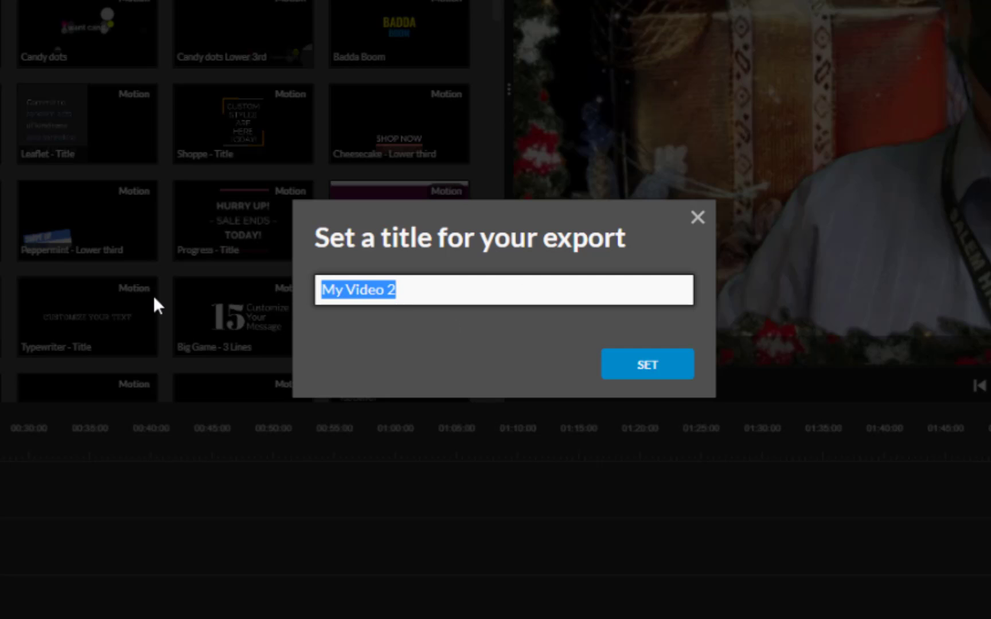
text(Lee Cooper Holiday Card)
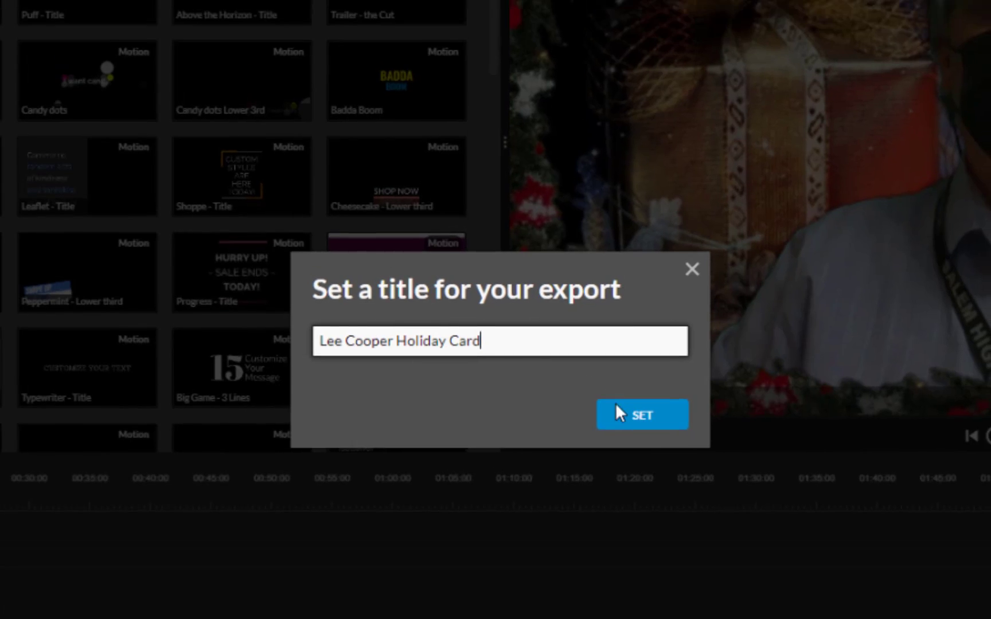
click(619, 364)
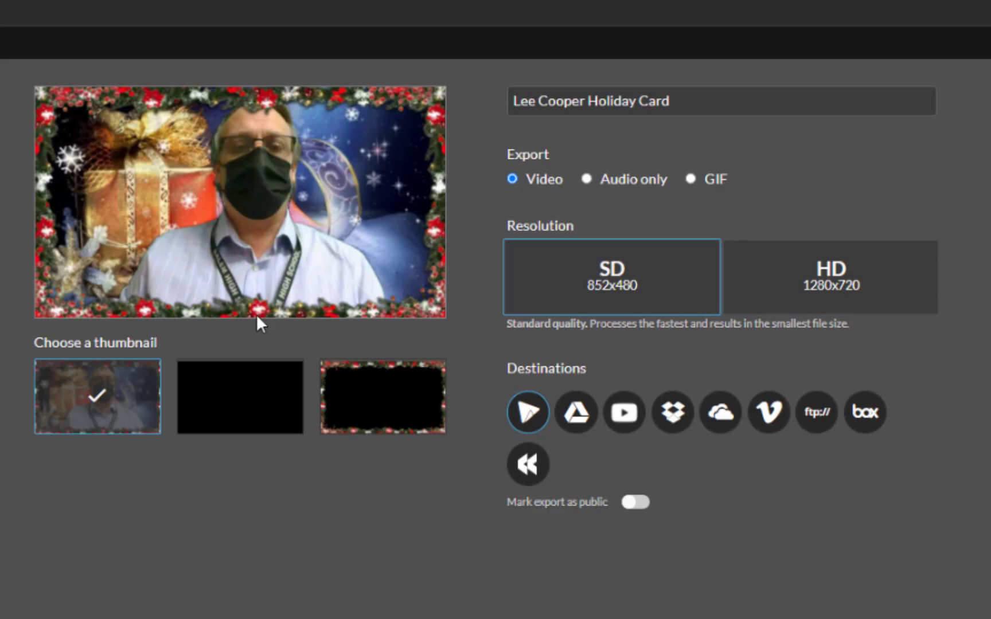
click(820, 281)
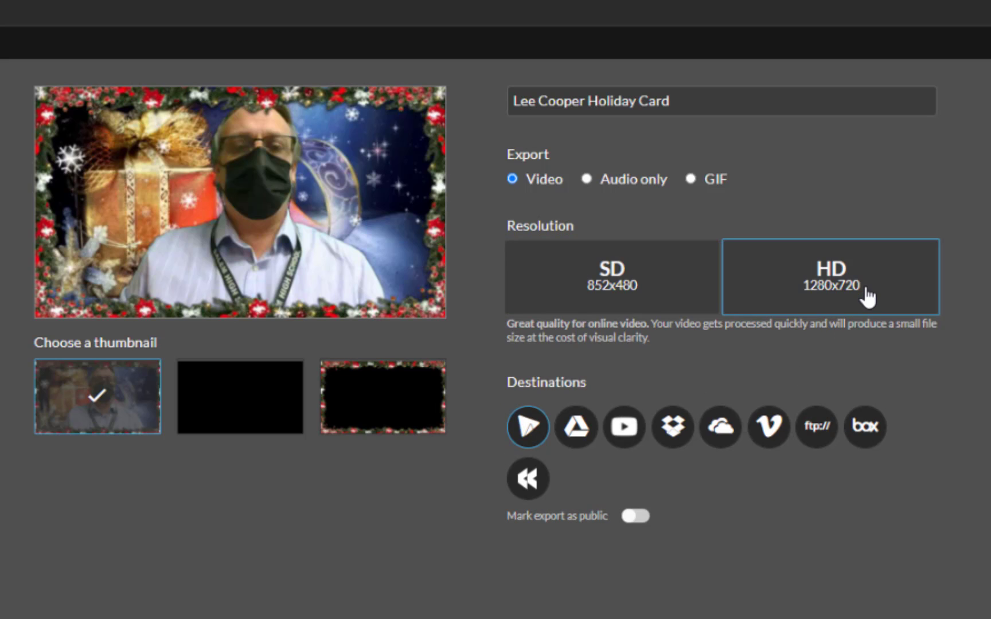
click(526, 425)
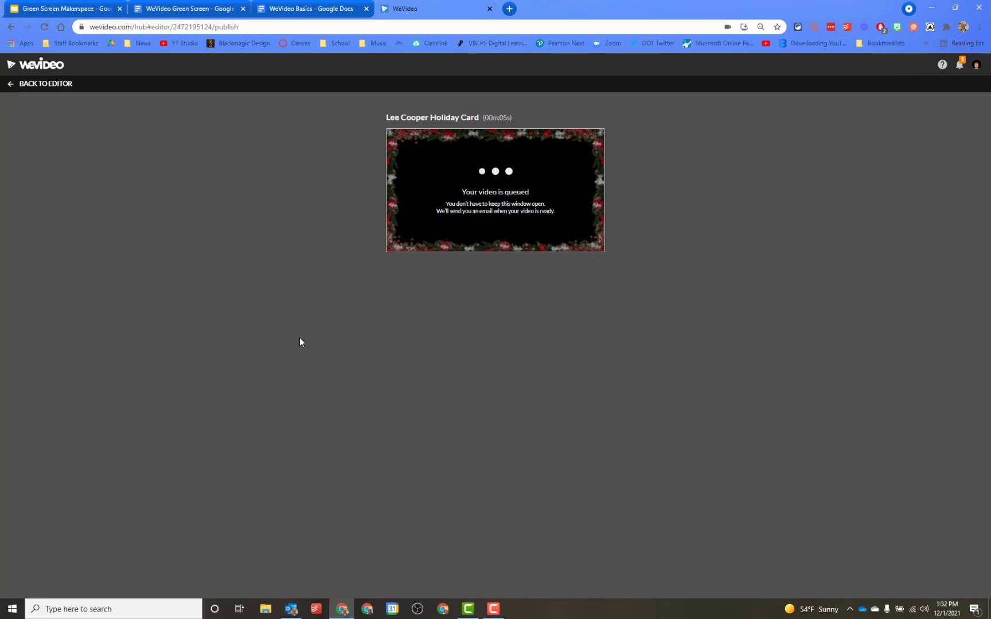
Leave the publishing page for the exports list and open the earlier export titled with only the creator's name.
click(35, 64)
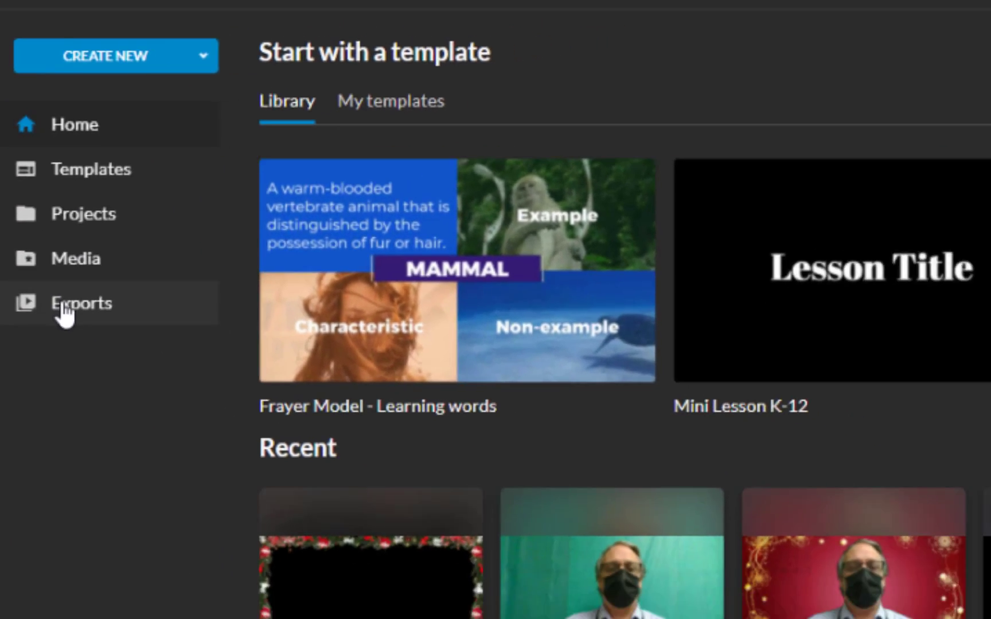
click(63, 306)
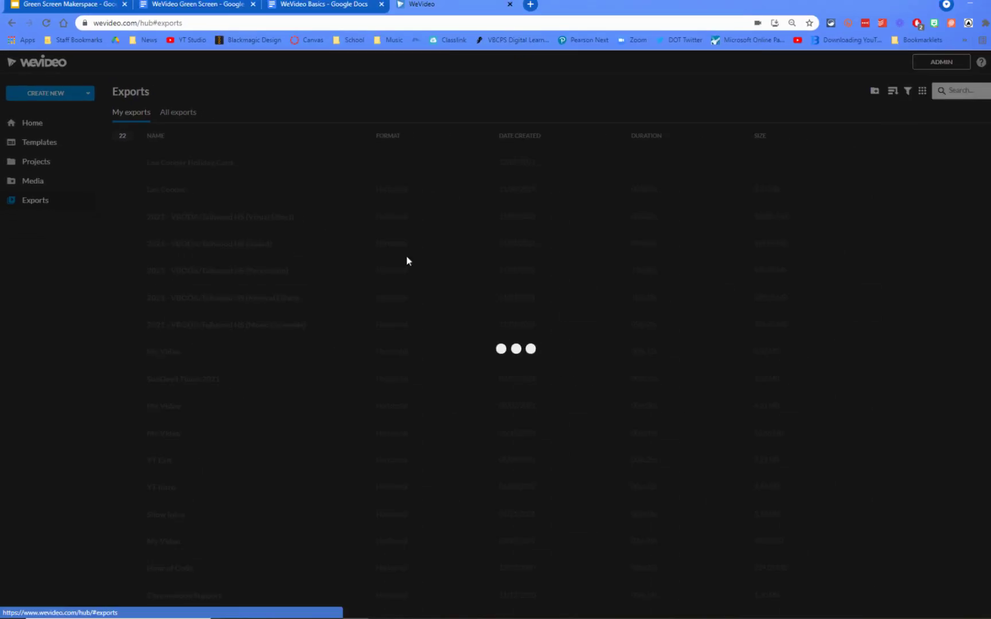
click(507, 378)
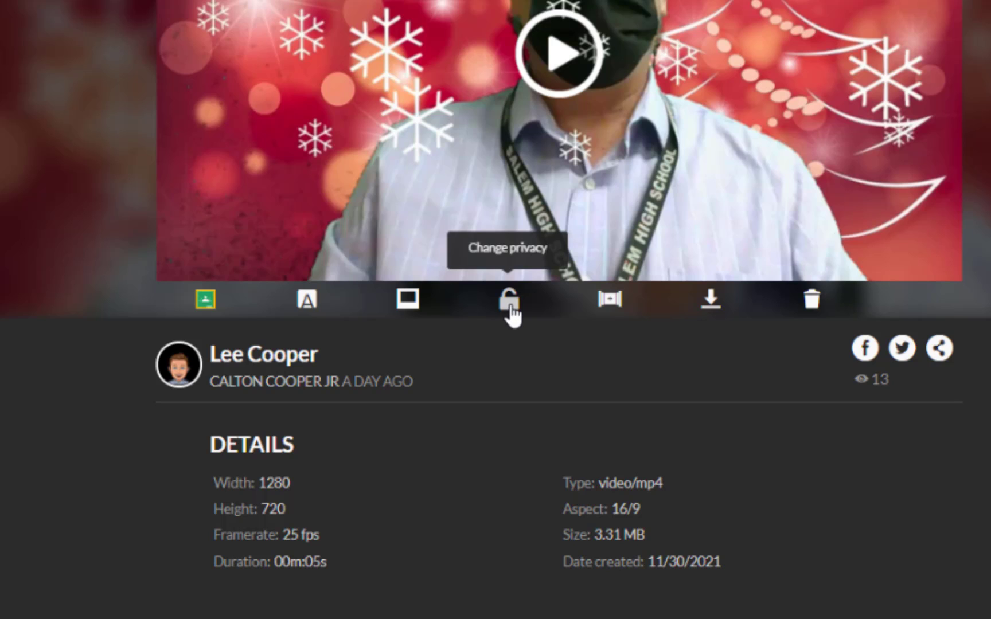
Check the video's public or private status in the Change Video Privacy dialog and dismiss it without changing the setting.
click(510, 300)
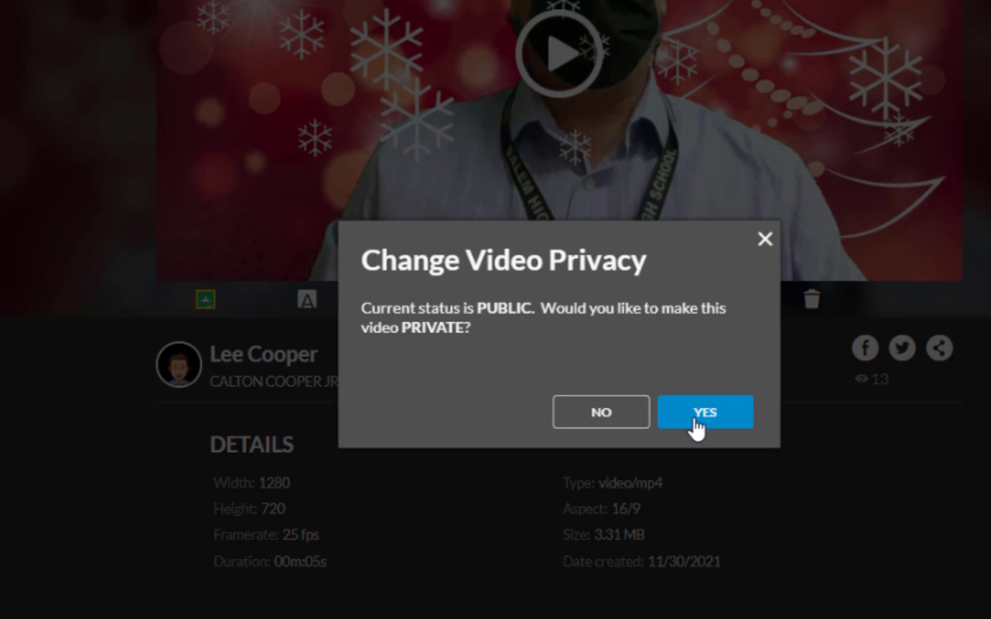
click(712, 411)
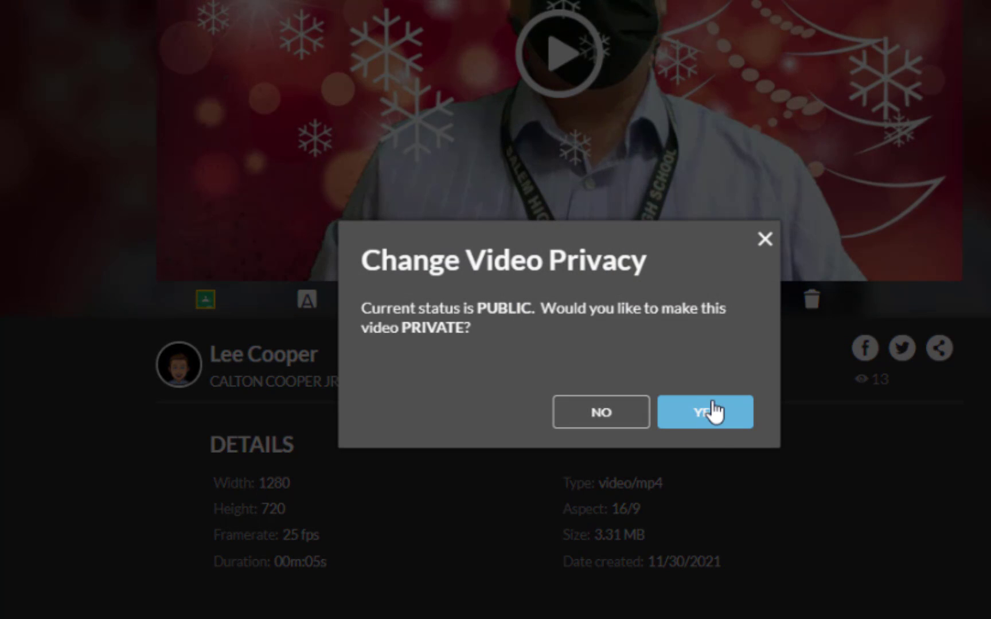
click(766, 241)
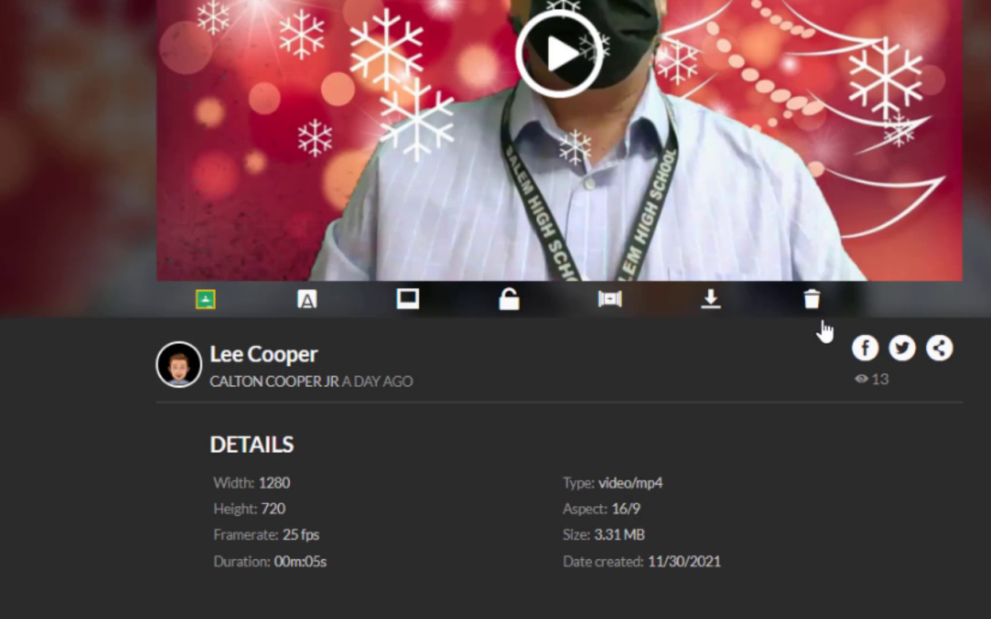
Copy the video's share link from the Share video dialog and close the dialog.
click(939, 350)
click(650, 246)
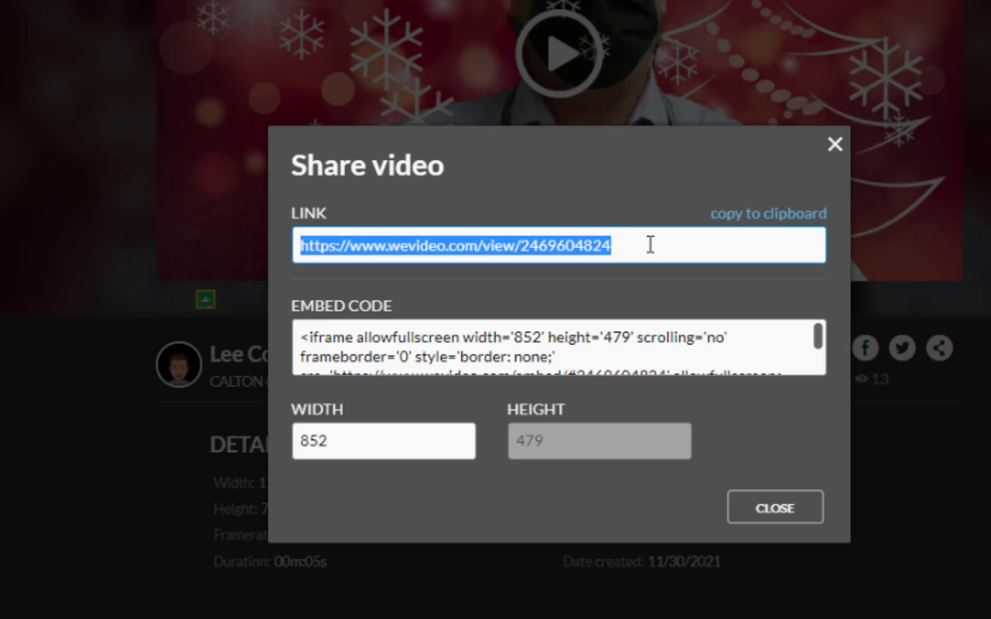
key(ctrl+c)
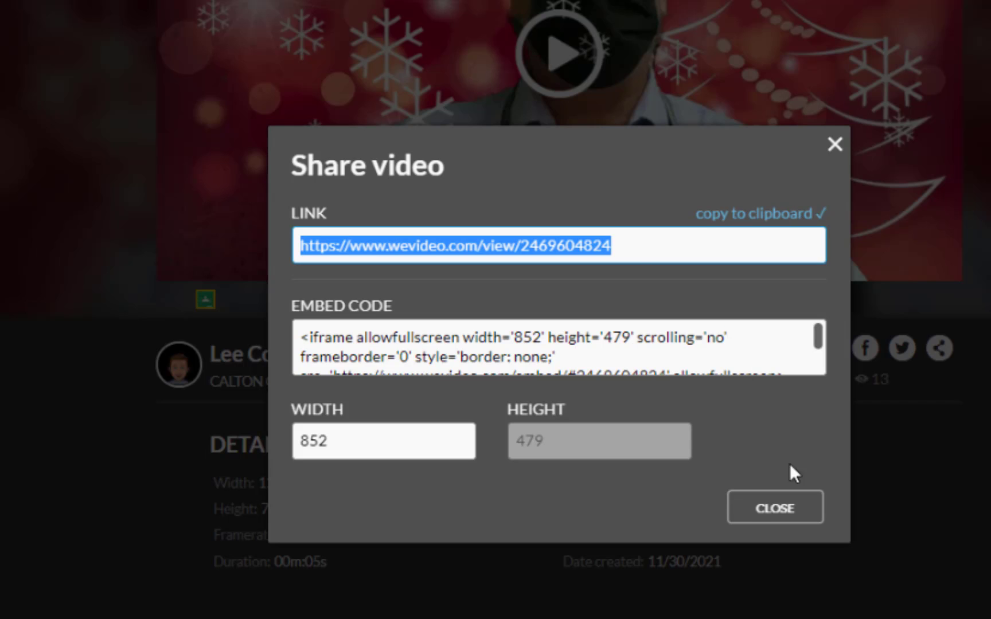
click(777, 519)
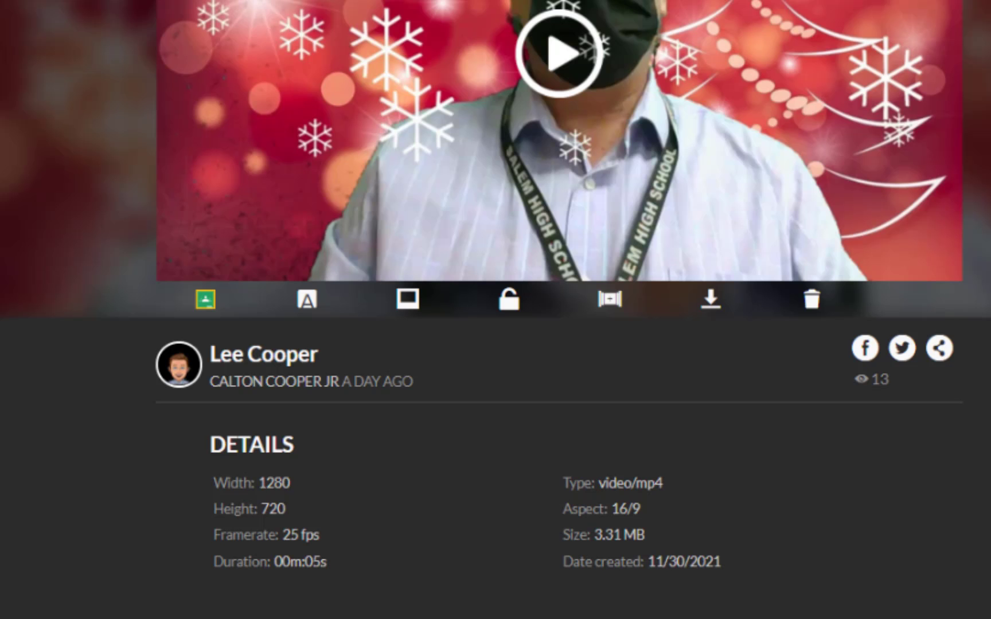
Load the copied share link in a new browser tab and play the shared video.
key(ctrl+t)
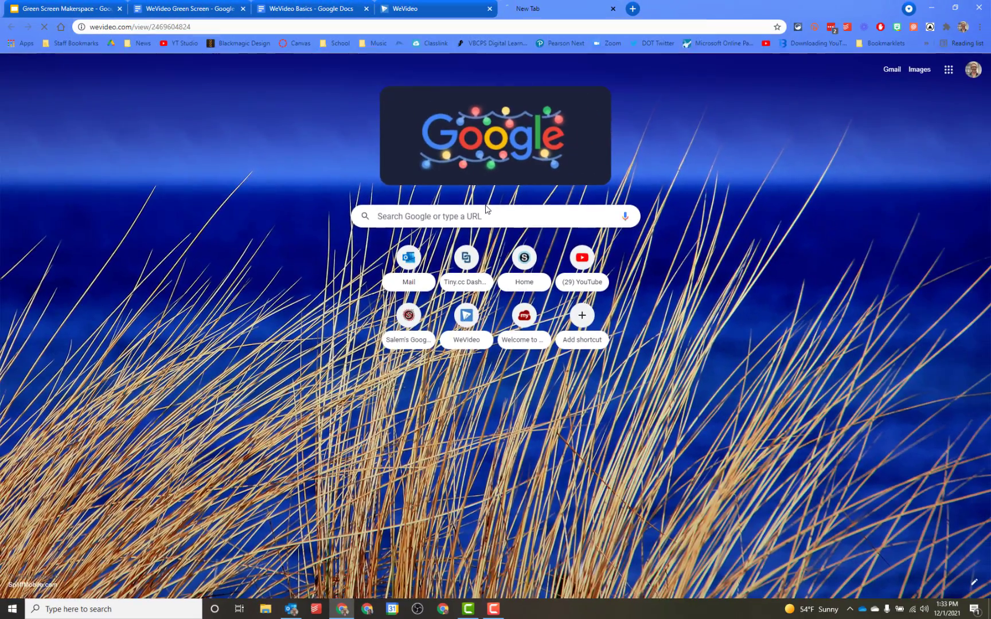
key(ctrl+v)
key(Return)
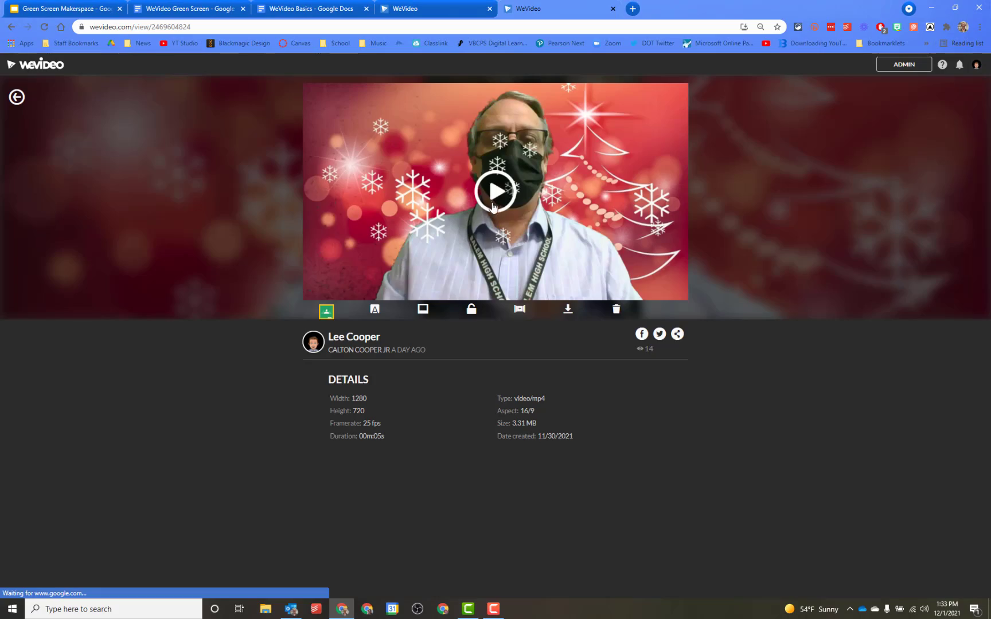
click(479, 278)
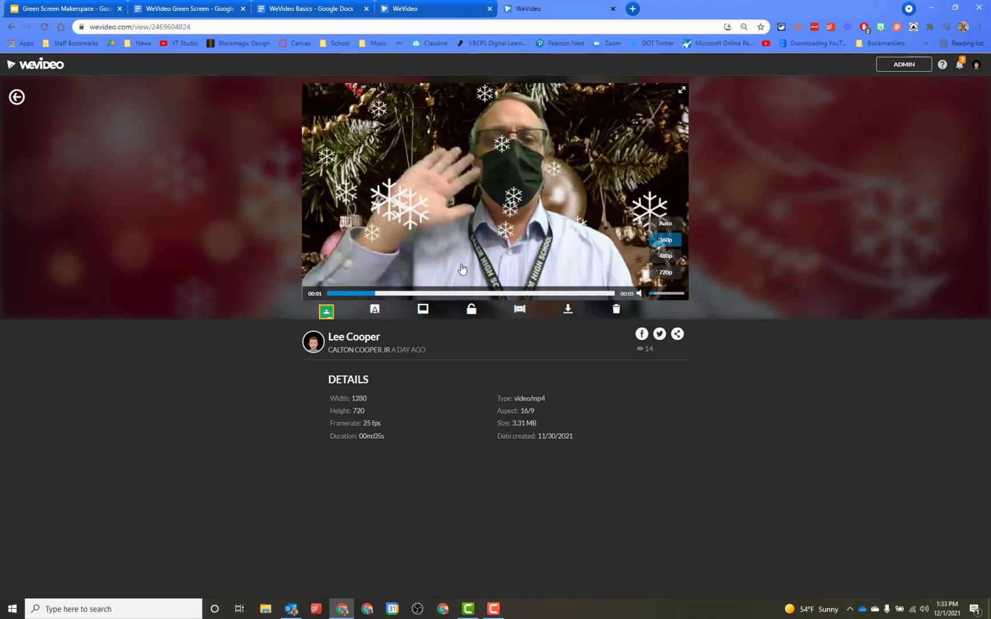